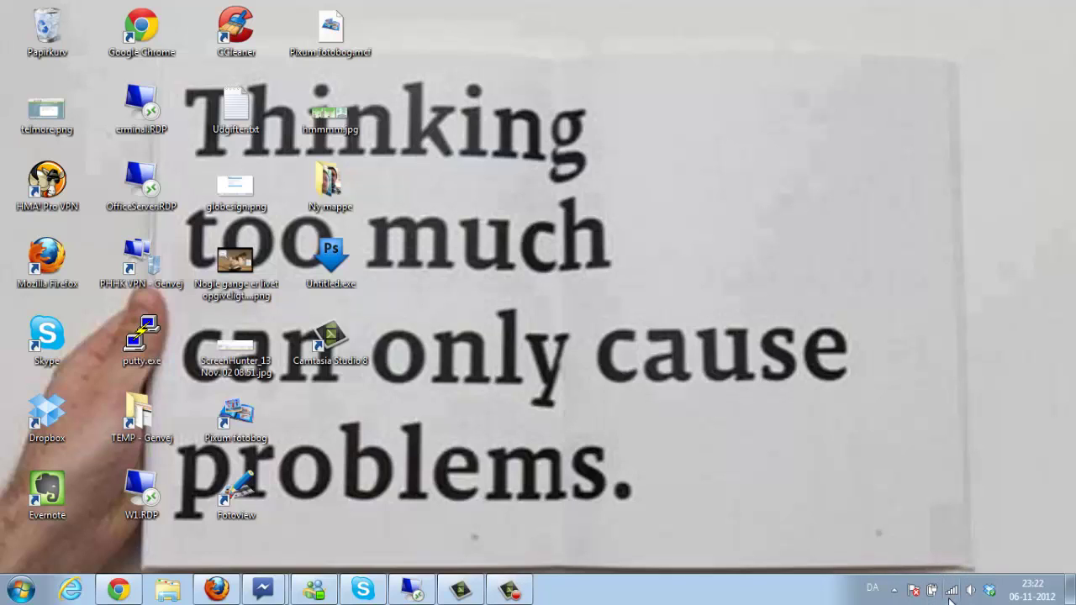
# - Open the Network and Sharing Center and bring up the properties of the wireless network connection
pyautogui.moveTo(951, 595)
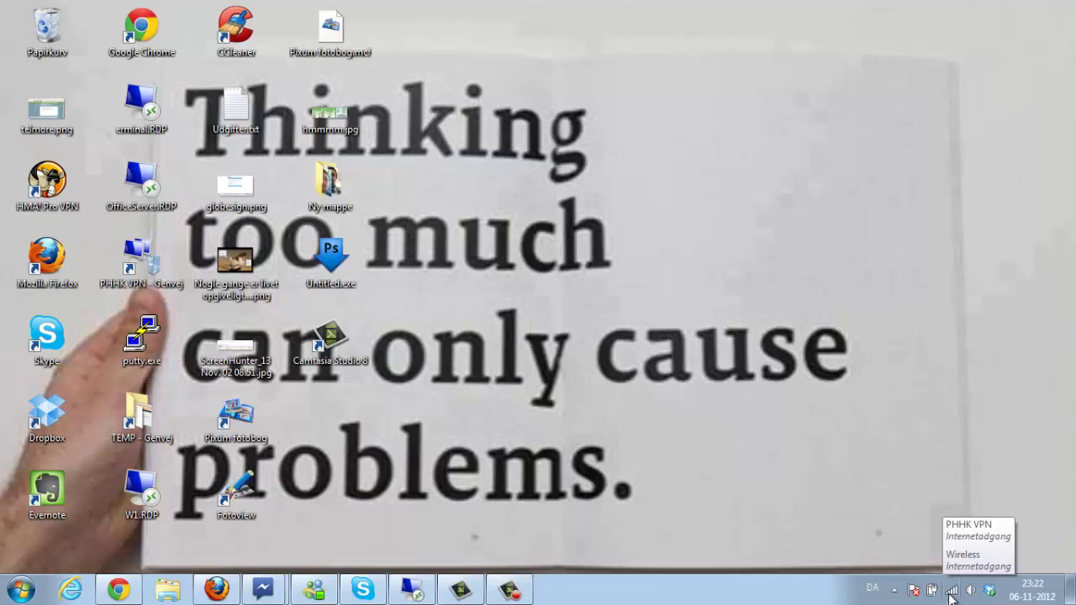
pyautogui.click(952, 595)
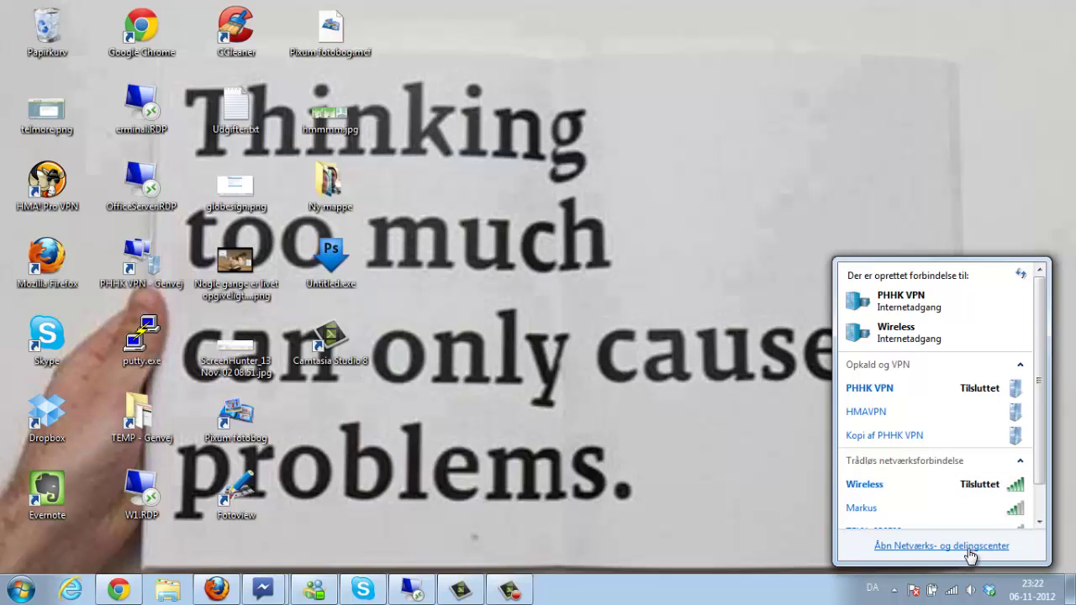
pyautogui.click(970, 548)
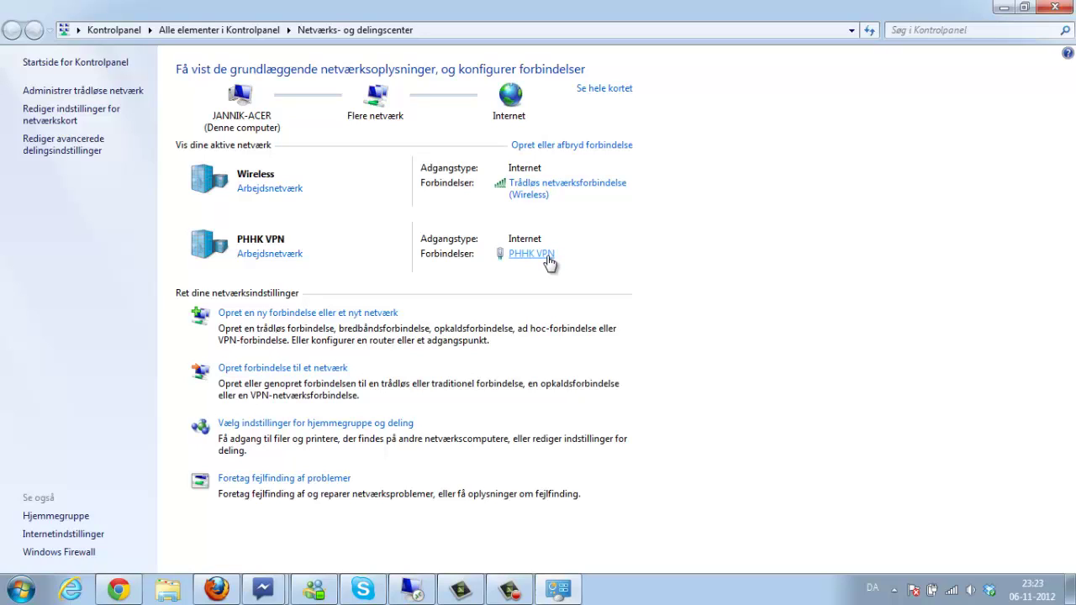
pyautogui.click(533, 200)
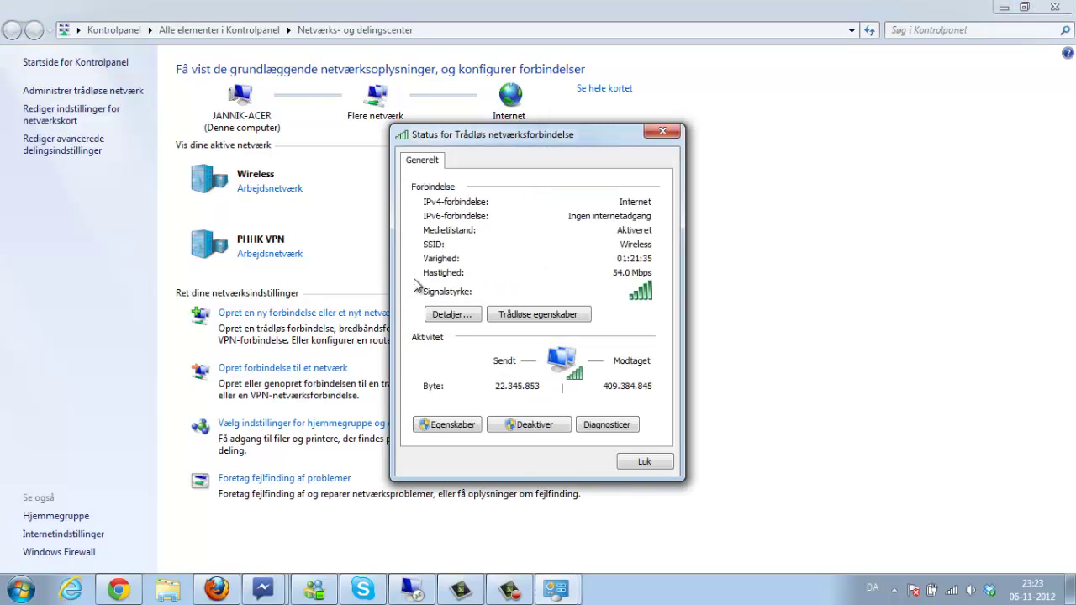
pyautogui.click(439, 430)
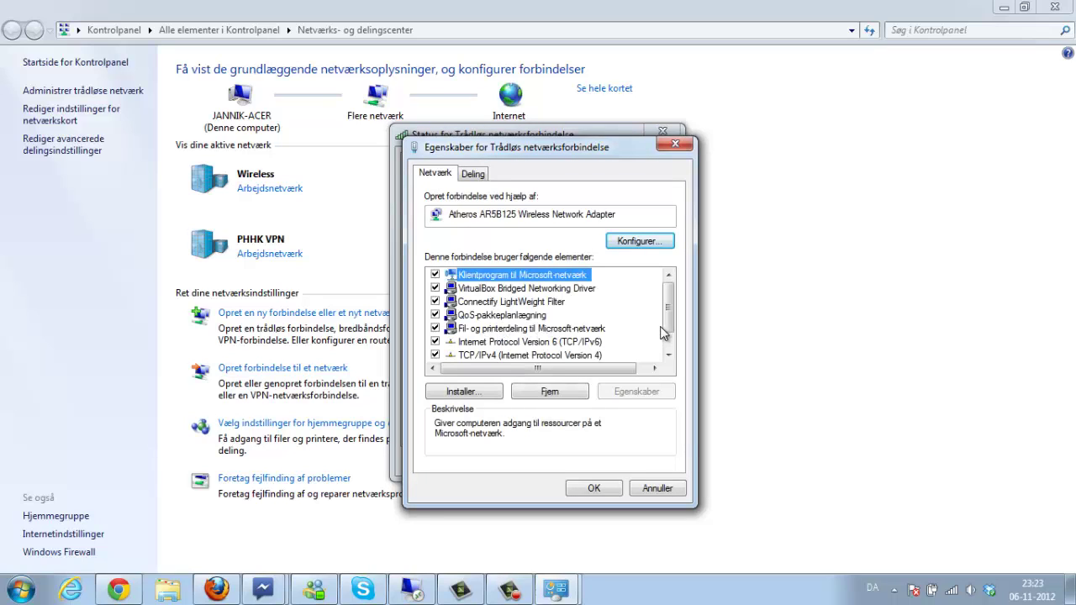
pyautogui.moveTo(667, 319); pyautogui.dragTo(607, 345)
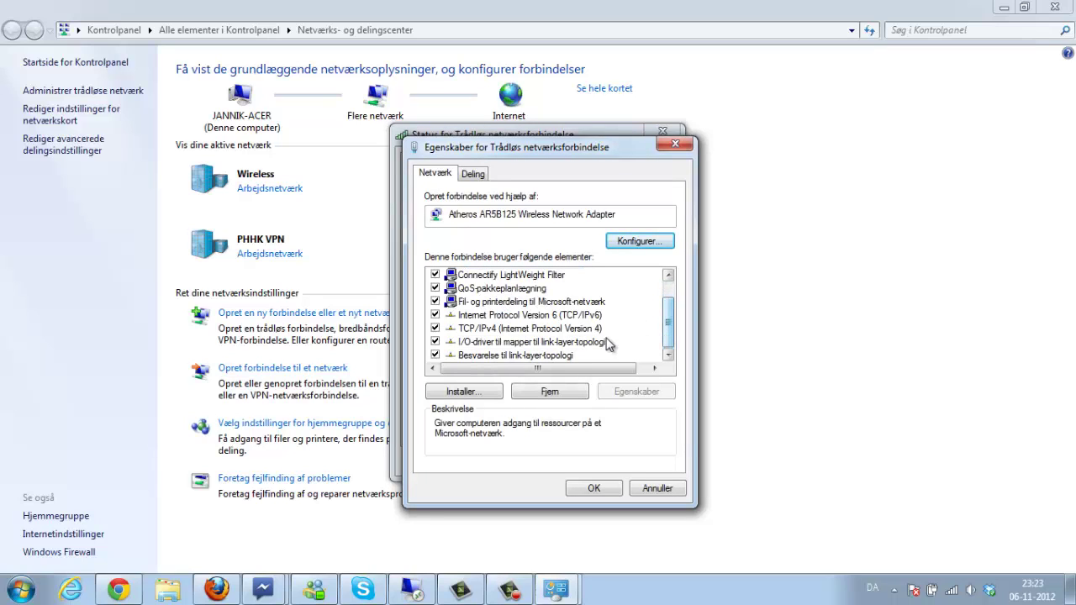
pyautogui.click(588, 319)
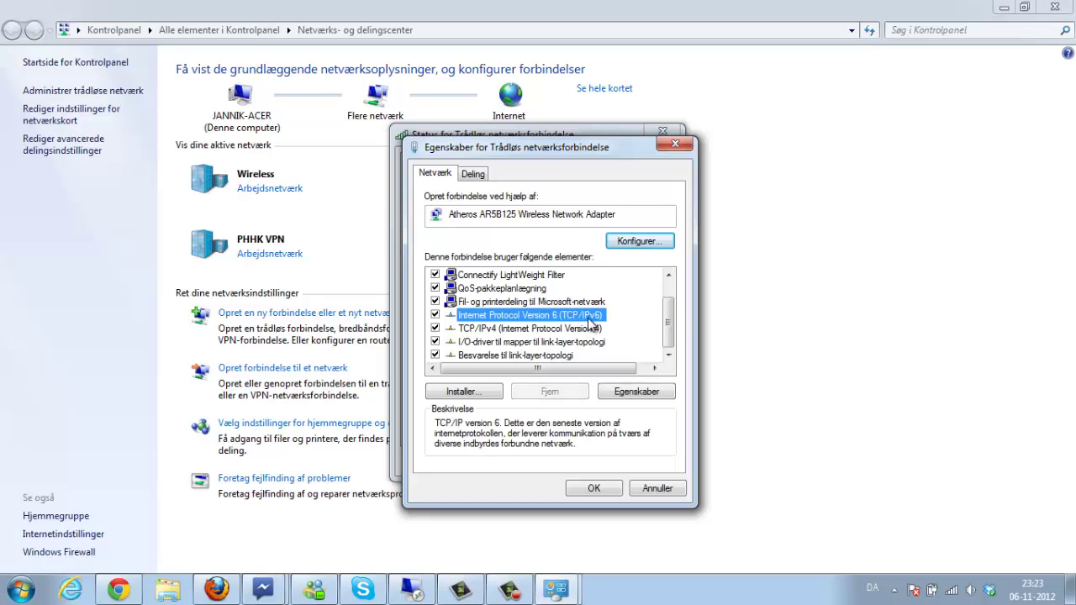
pyautogui.click(634, 392)
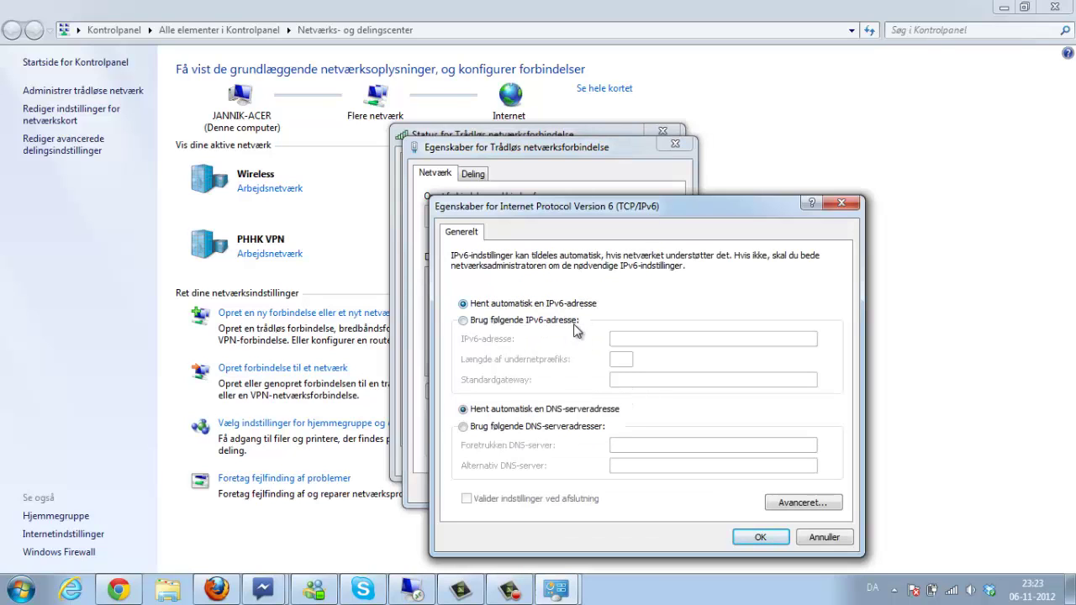
pyautogui.click(578, 327)
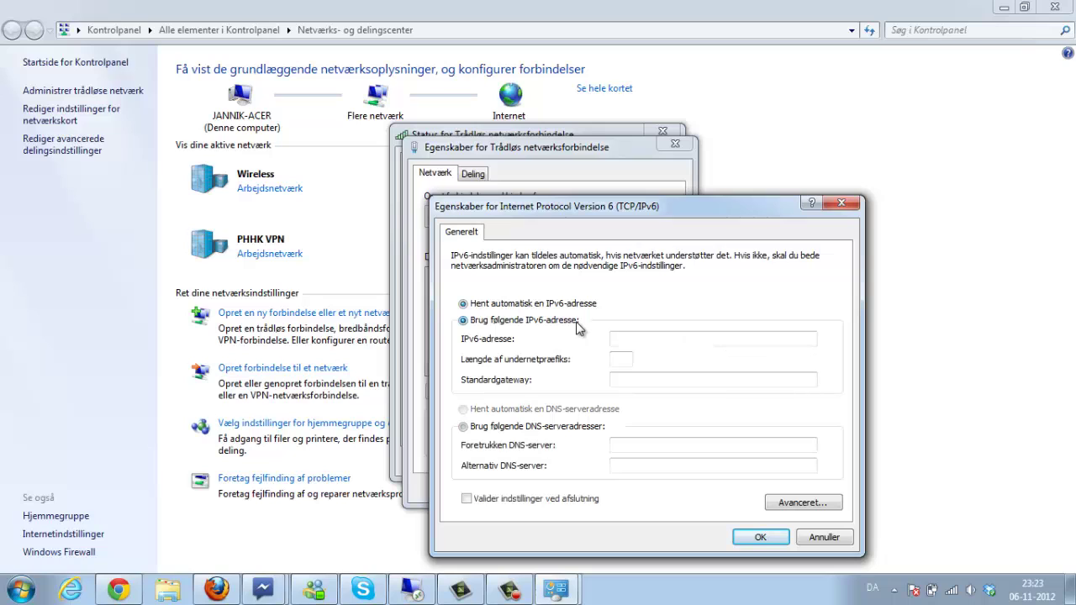
pyautogui.click(618, 339)
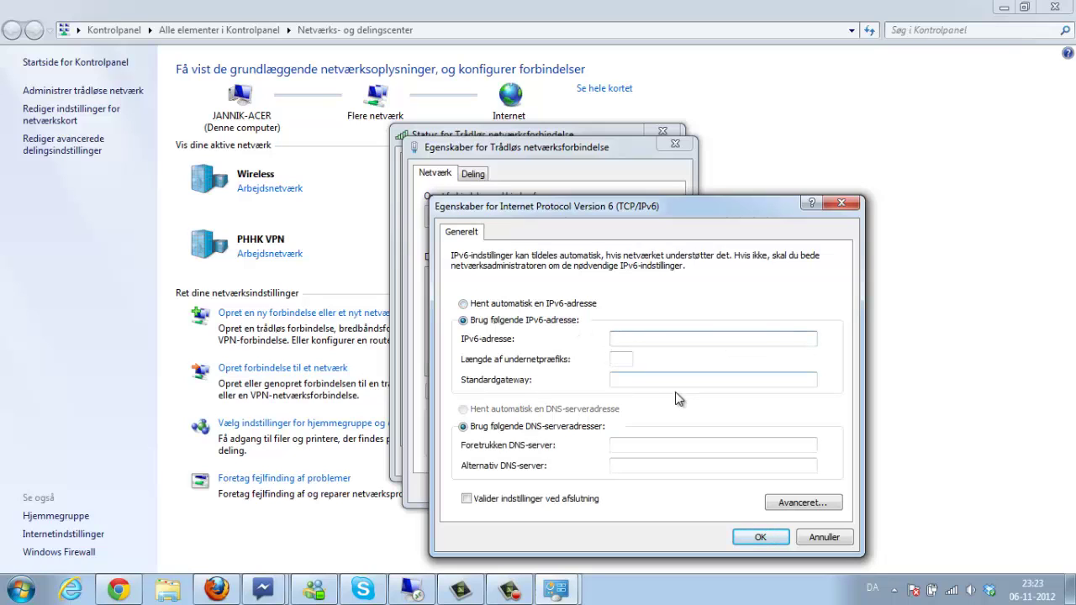
pyautogui.click(807, 545)
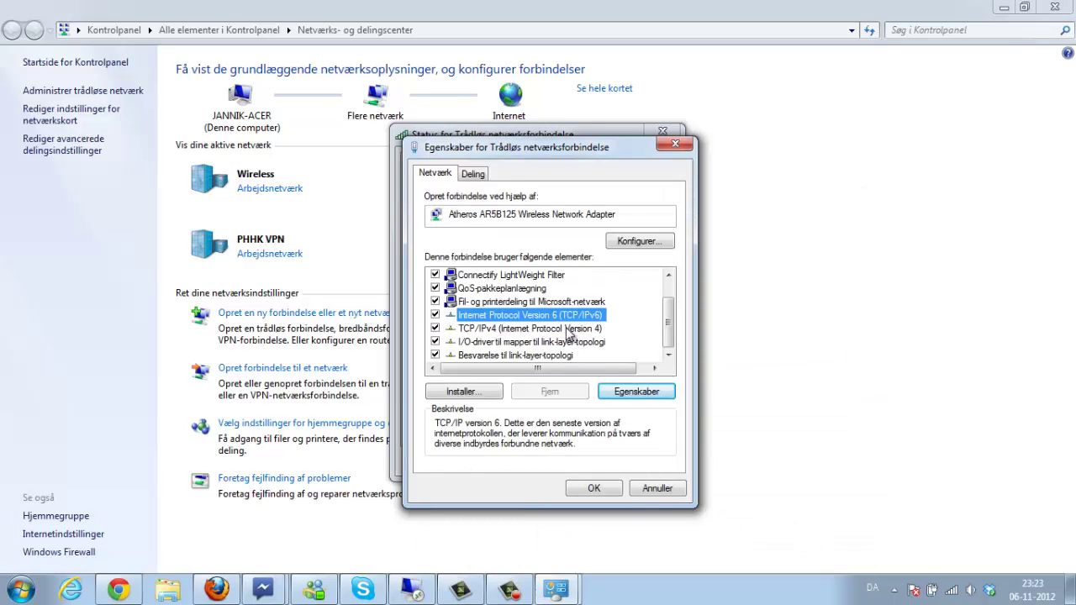
# - Open the TCP/IPv4 properties of the wireless connection and choose to use a manually specified IP address
pyautogui.click(493, 331)
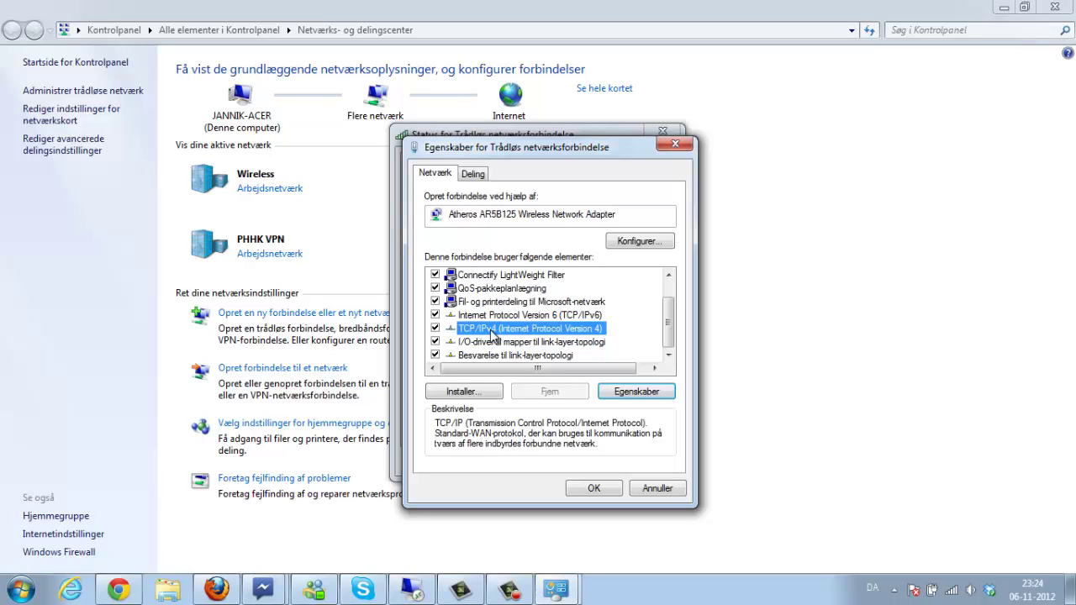
pyautogui.click(622, 400)
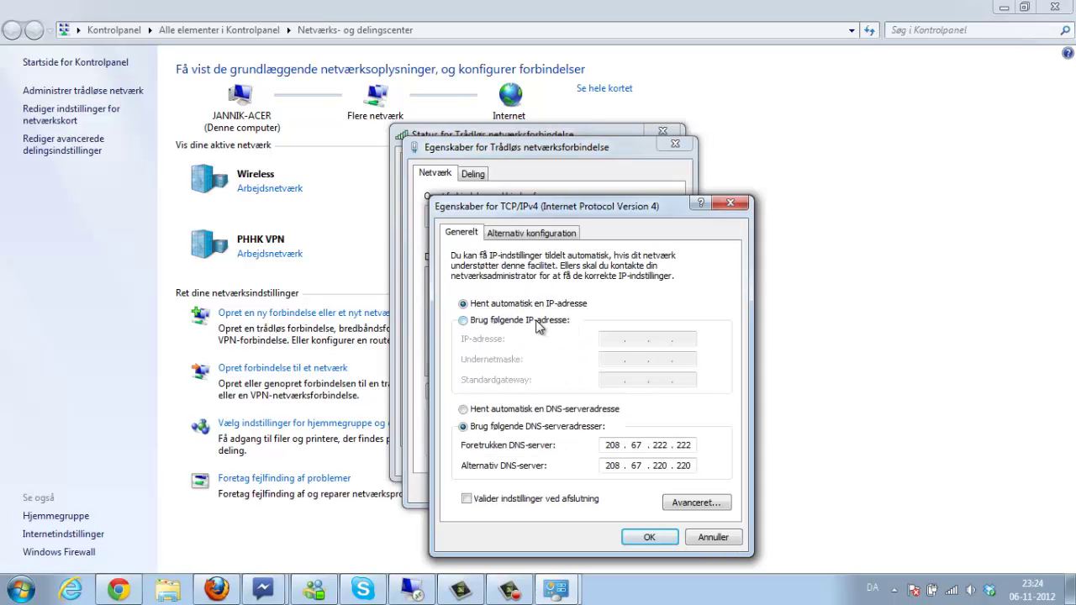
pyautogui.click(538, 324)
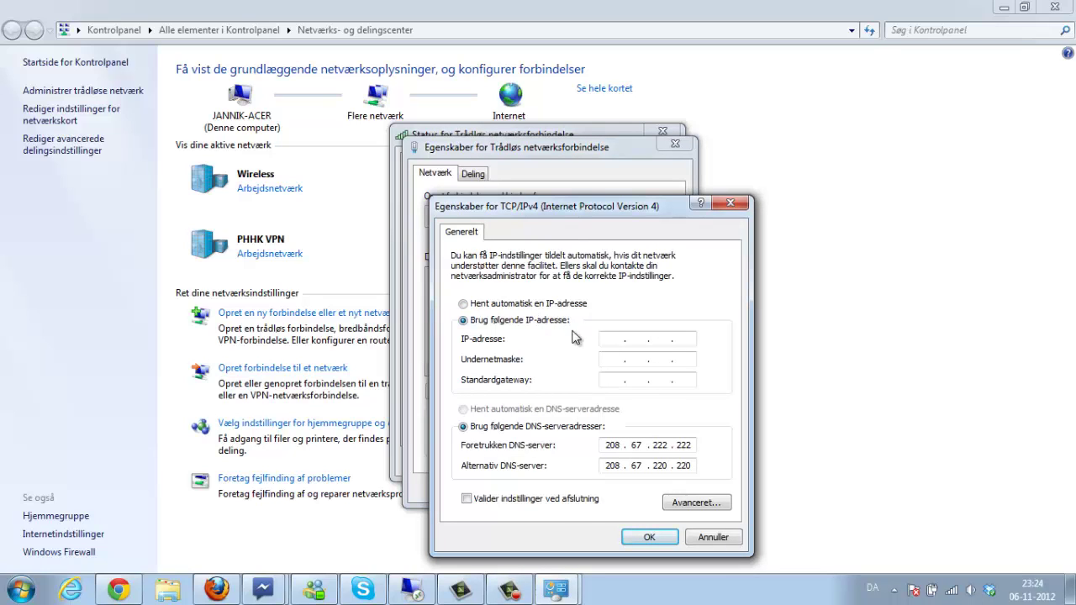
# - Set the static IP address to 192.168.0.31 and accept the subnet mask 255.255.255.0
pyautogui.click(602, 340)
pyautogui.write('192 . ')
pyautogui.write('168 . 201')
pyautogui.press('BackSpace')
pyautogui.press('BackSpace')
pyautogui.press('BackSpace')
pyautogui.write('01')
pyautogui.press('BackSpace')
pyautogui.press('Tab')
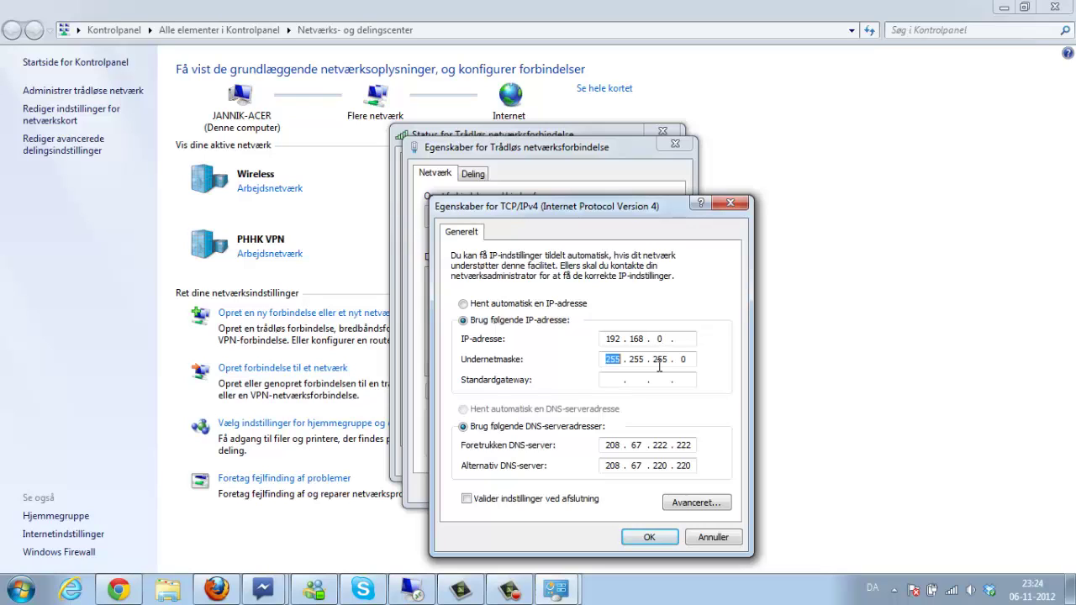
pyautogui.hotkey('shift', 'Tab')
pyautogui.press('End')
pyautogui.write('31')
pyautogui.press('Tab')
pyautogui.press('Tab')
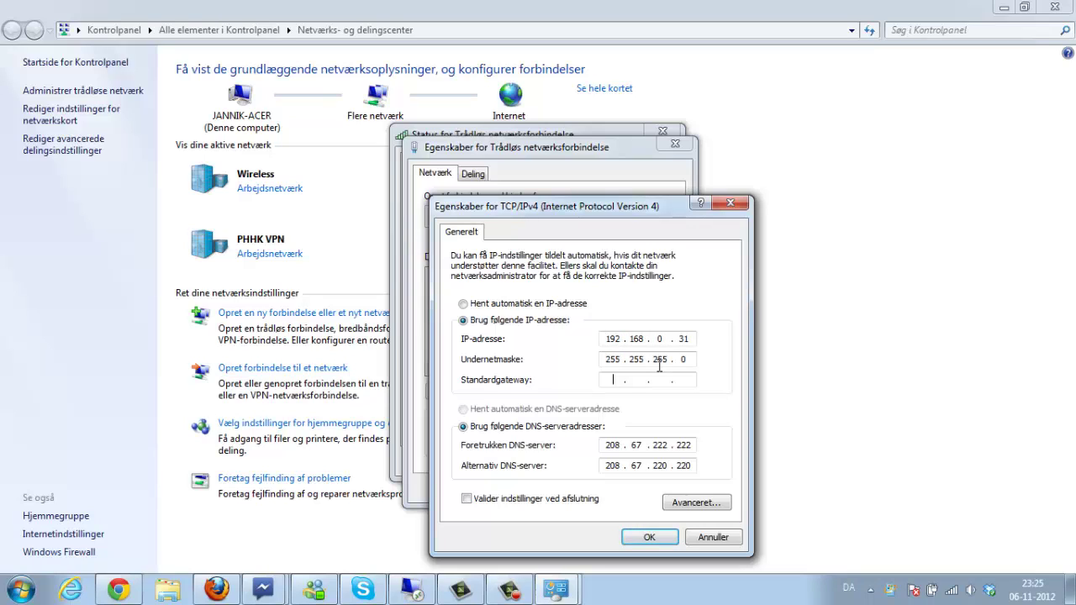
# - Set the default gateway to 192.168.0.1, keeping the third part of the IP address at 0
pyautogui.write('192.16')
pyautogui.click(620, 359)
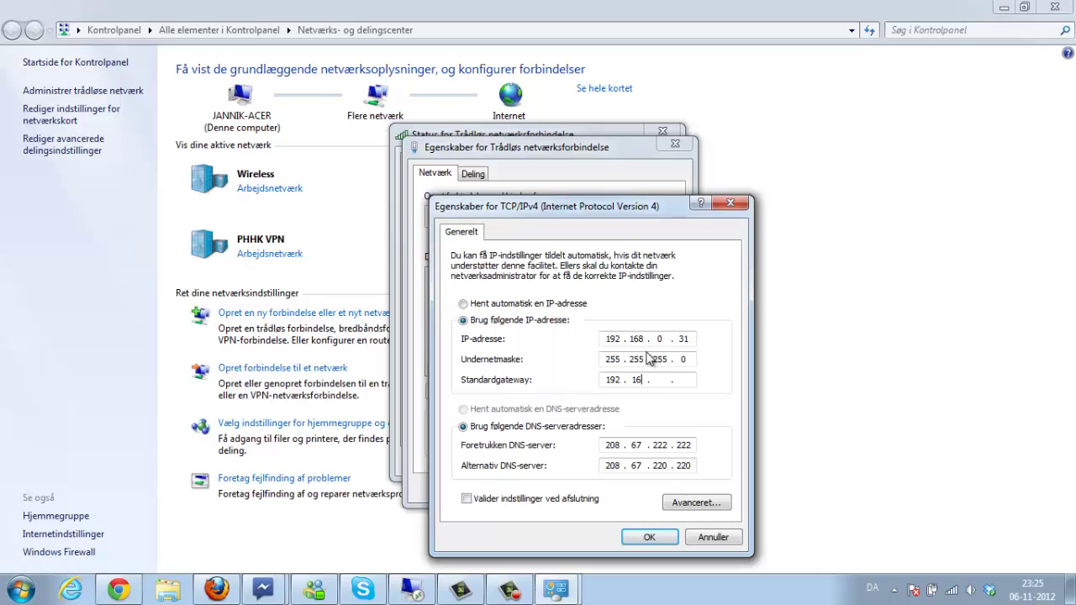
pyautogui.click(615, 338)
pyautogui.doubleClick(659, 338)
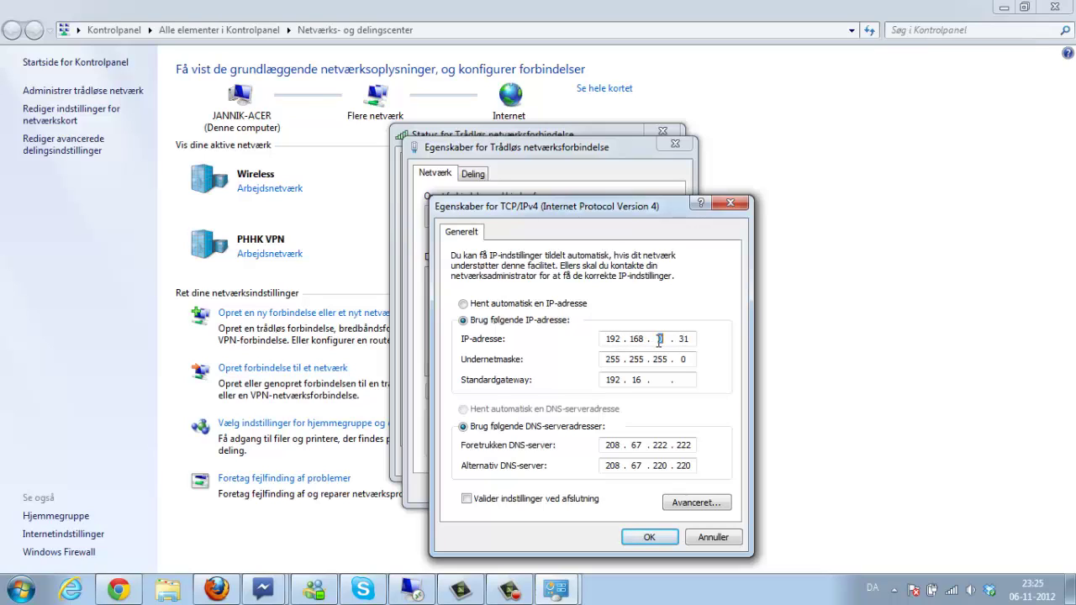
pyautogui.write('0')
pyautogui.doubleClick(679, 339)
pyautogui.click(640, 382)
pyautogui.write('80')
pyautogui.click(663, 339)
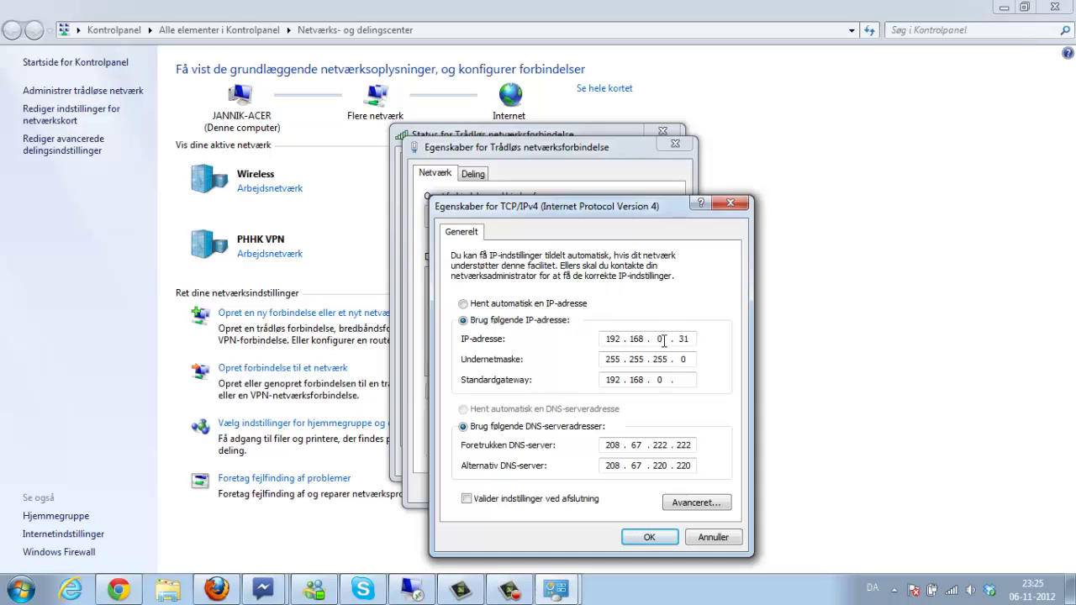
pyautogui.click(682, 380)
pyautogui.write('1')
# - Confirm the TCP/IPv4 settings and close the wireless connection's properties and status dialogs
pyautogui.doubleClick(685, 339)
pyautogui.click(648, 542)
pyautogui.press('Return')
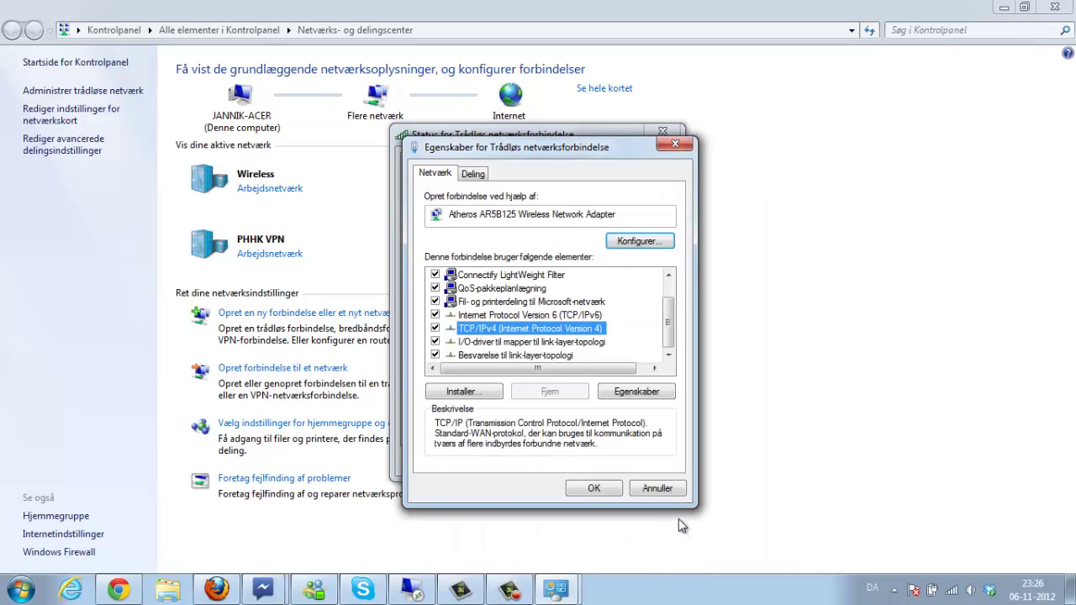
pyautogui.click(612, 494)
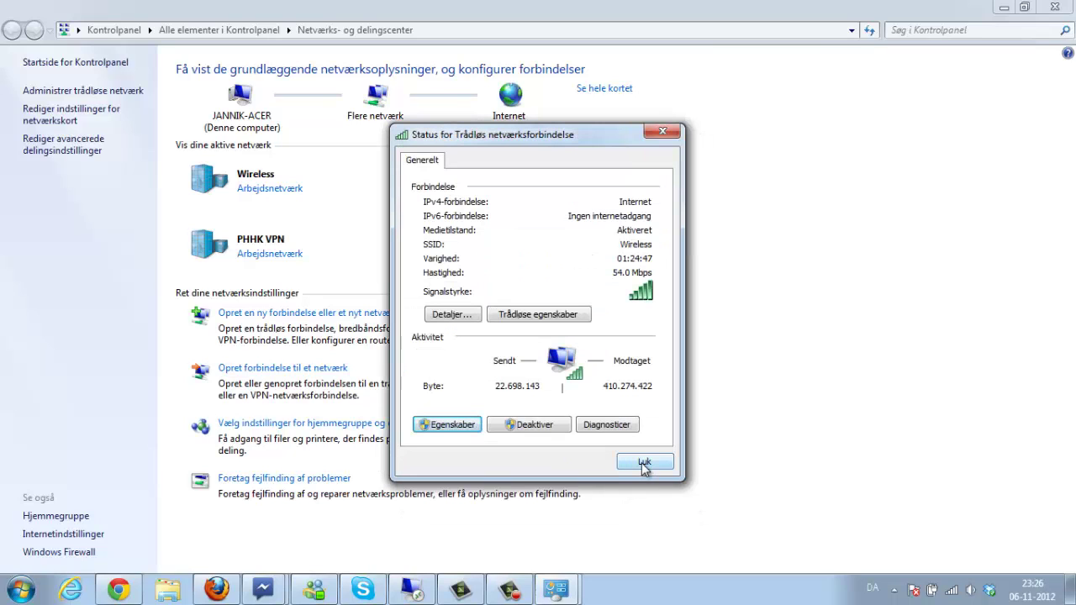
pyautogui.click(644, 463)
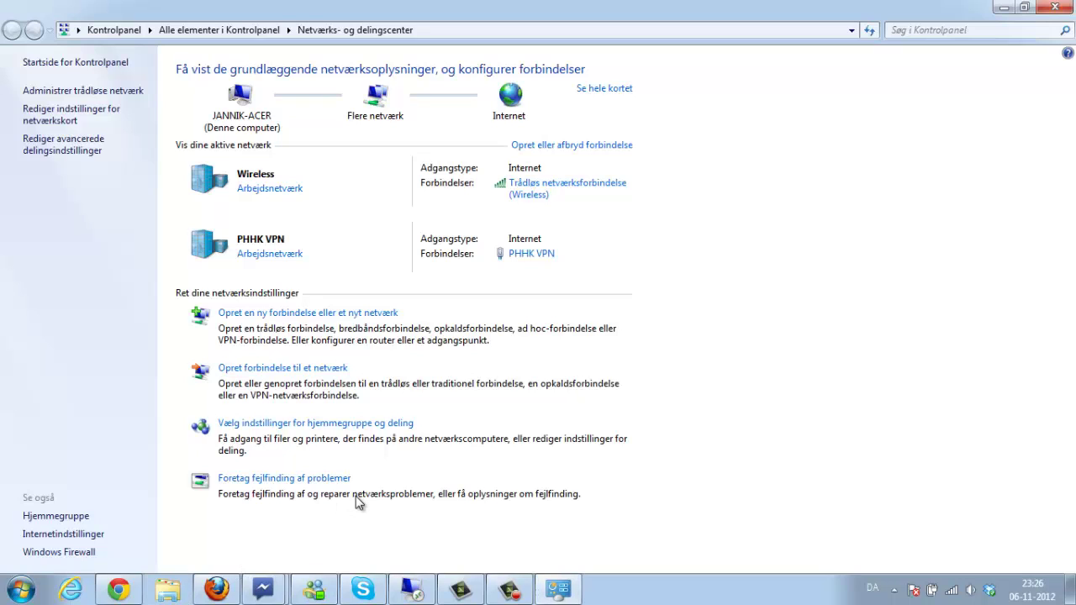
# - Open a Command Prompt and ping 87.54.44.10 to test the connection, dismissing the Windows colour scheme dialog
pyautogui.press('super+r')
pyautogui.write('cmd')
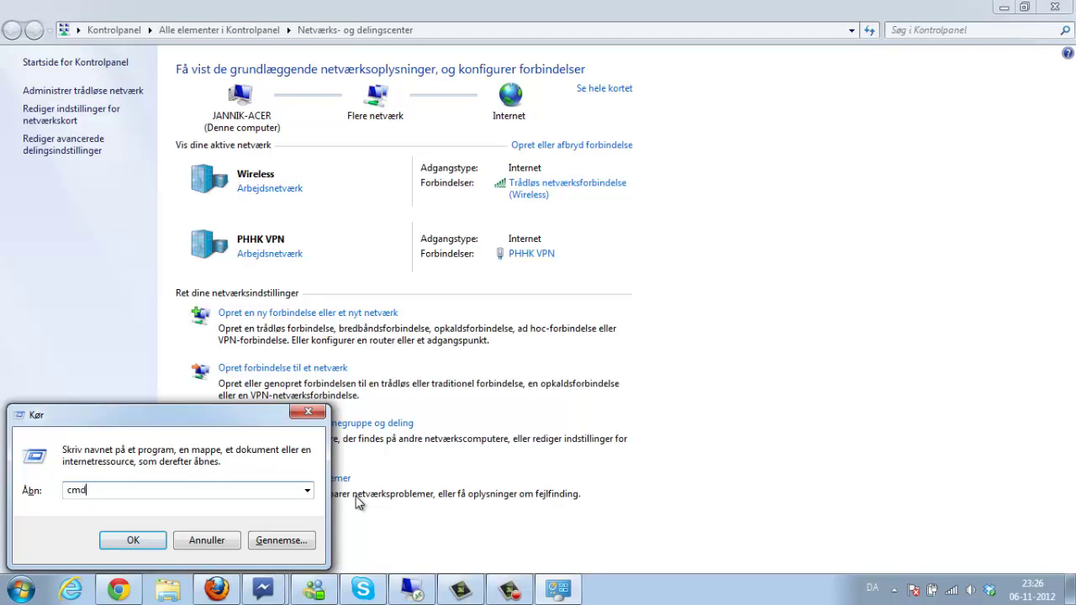
pyautogui.press('Return')
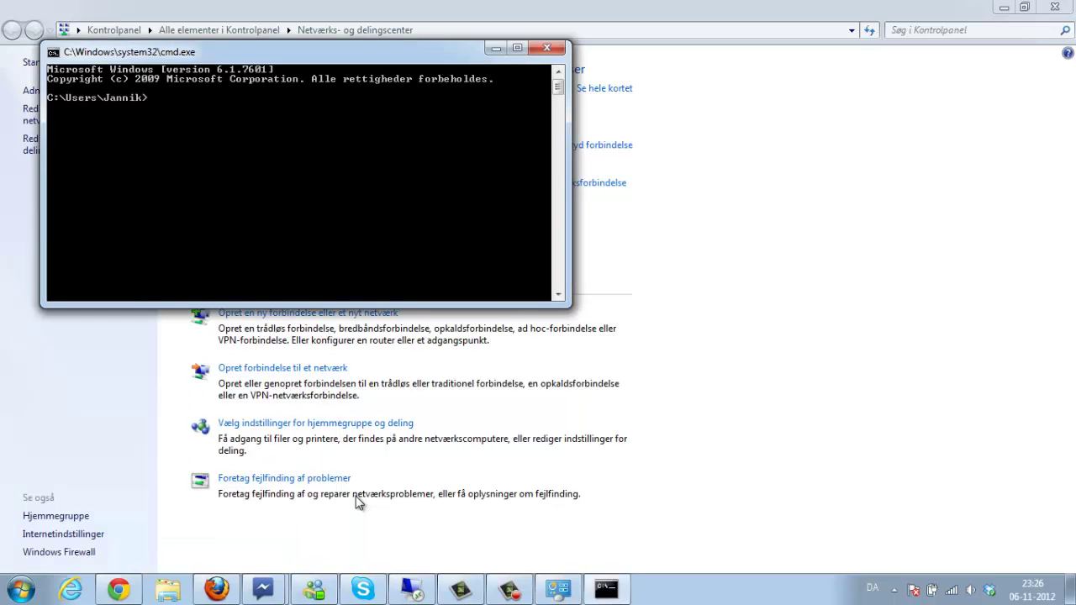
pyautogui.write('ping 87.54.4')
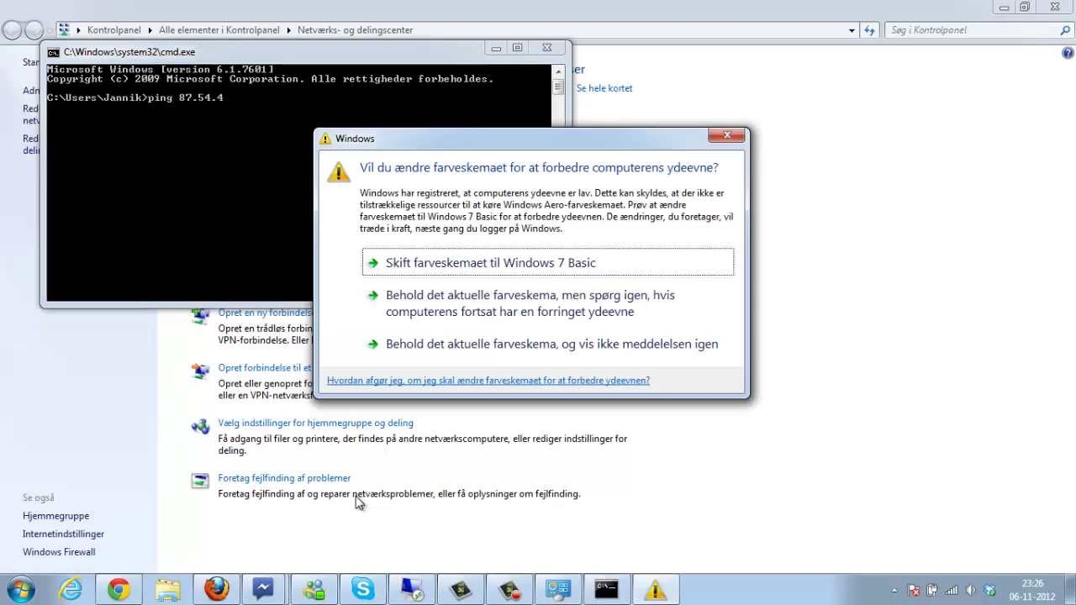
pyautogui.click(735, 136)
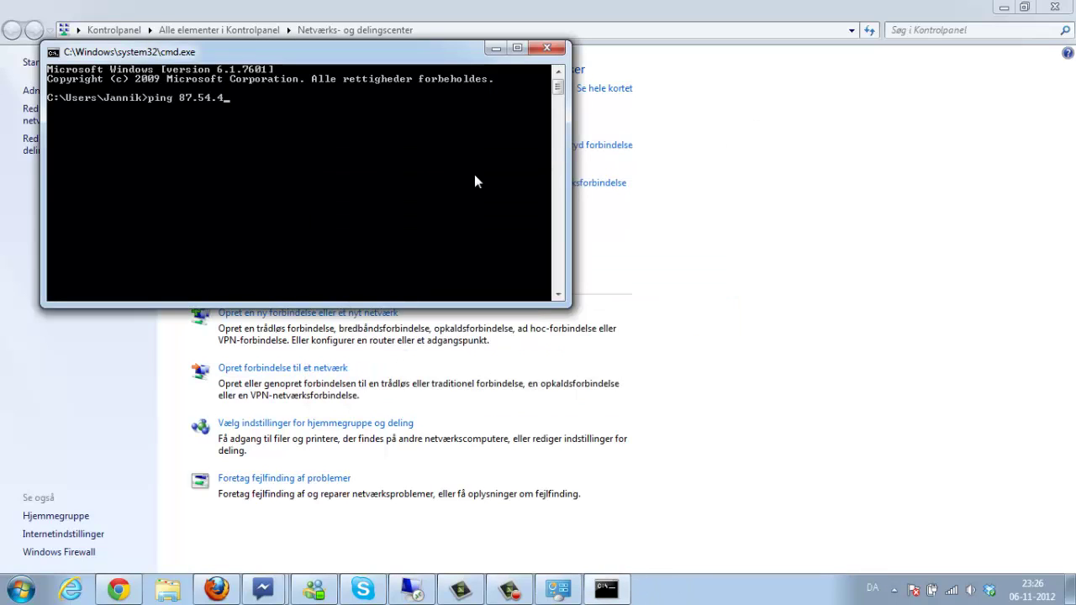
pyautogui.write('4.10')
pyautogui.press('Return')
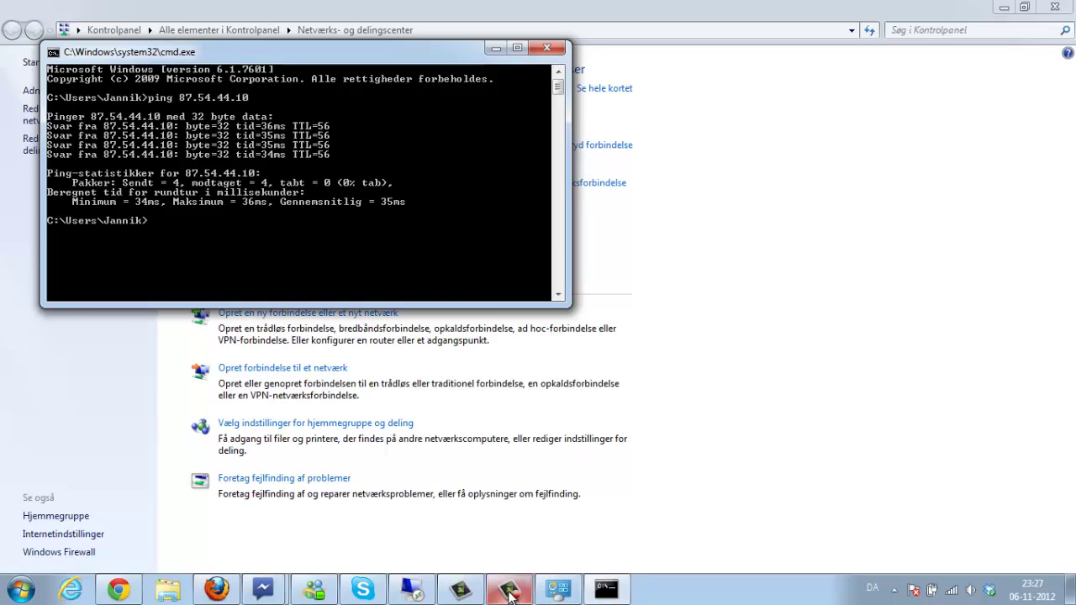
pyautogui.moveTo(511, 596)
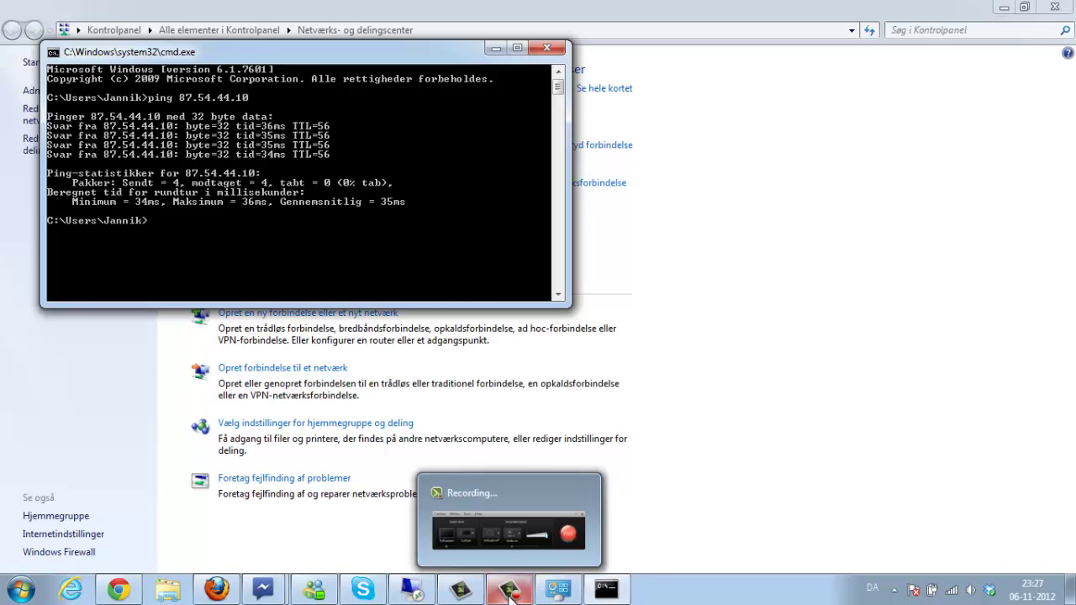